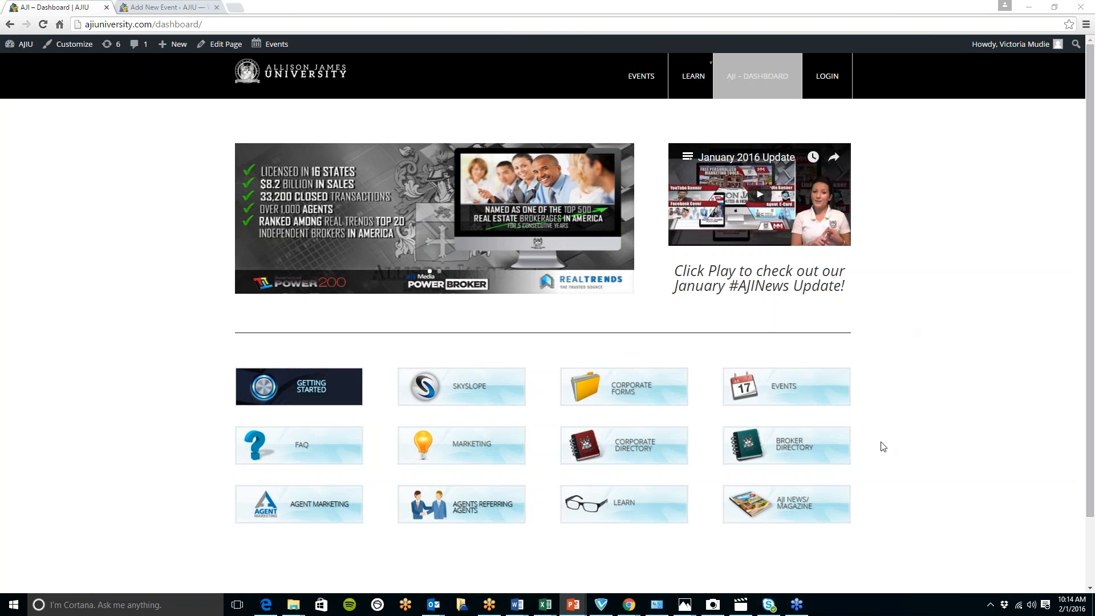
- View the corporate directory's staff contacts and return to the AJI dashboard
left_click(626, 452)
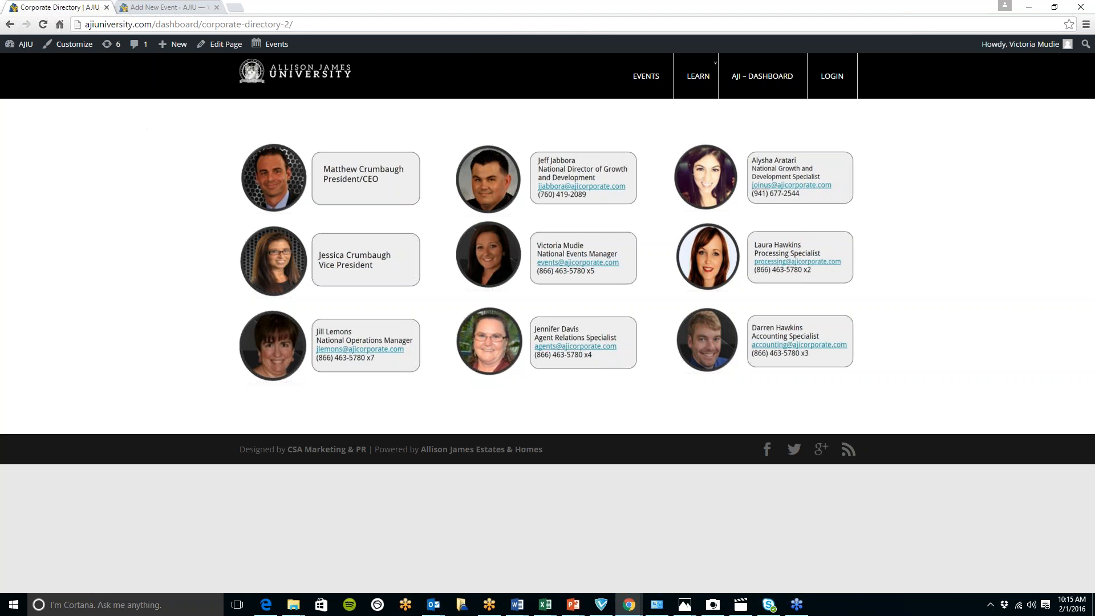
left_click(9, 25)
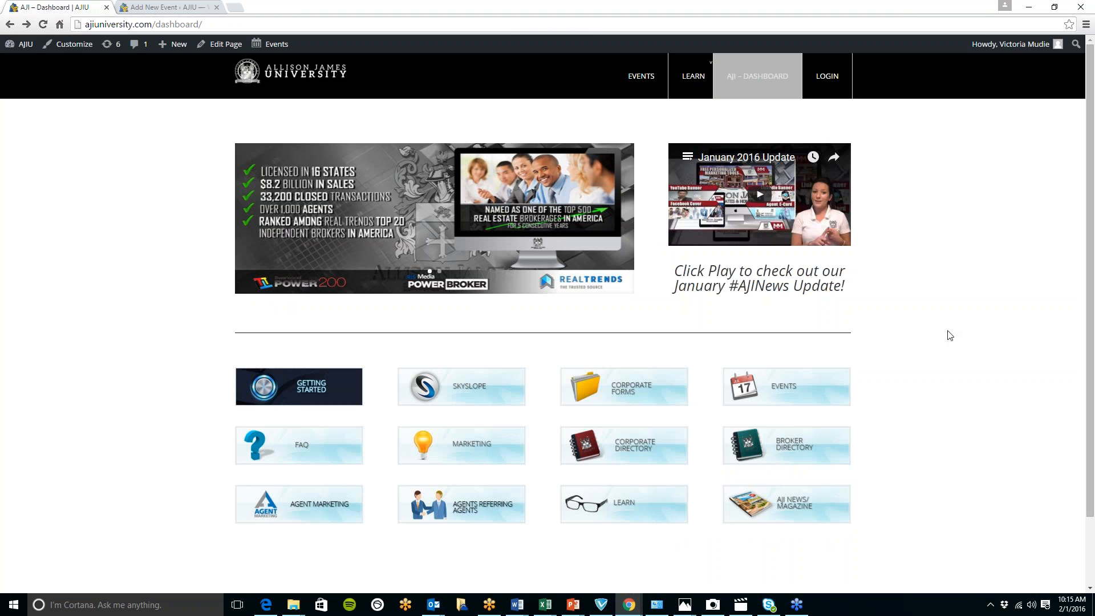
- Open the Learn page, look over the Expert Talk training videos, and return to the AJI dashboard
left_click(629, 513)
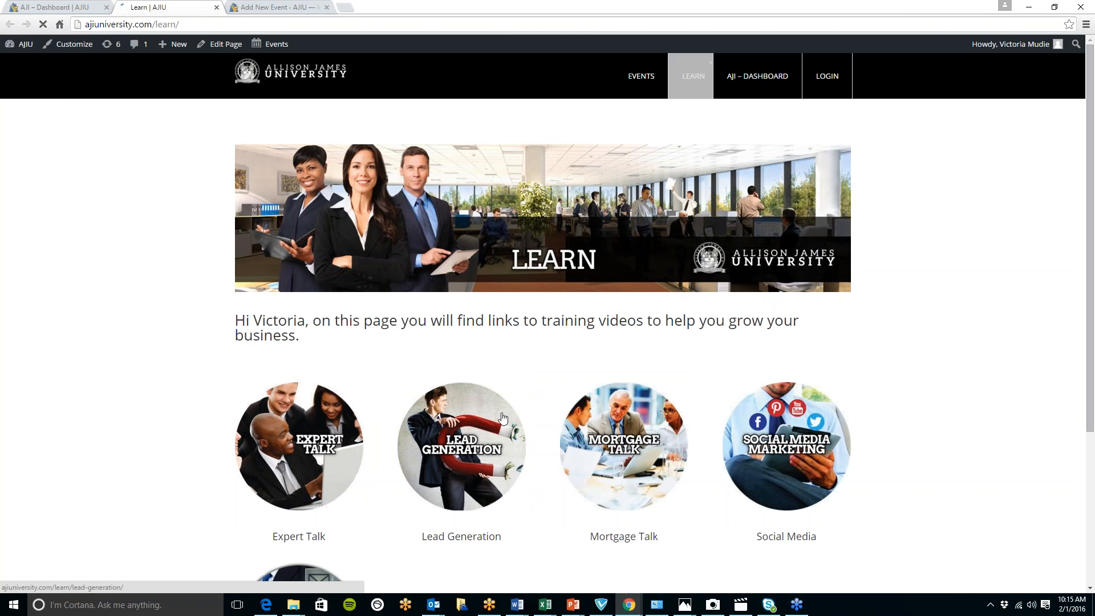
scroll(265, 334, "down", 2)
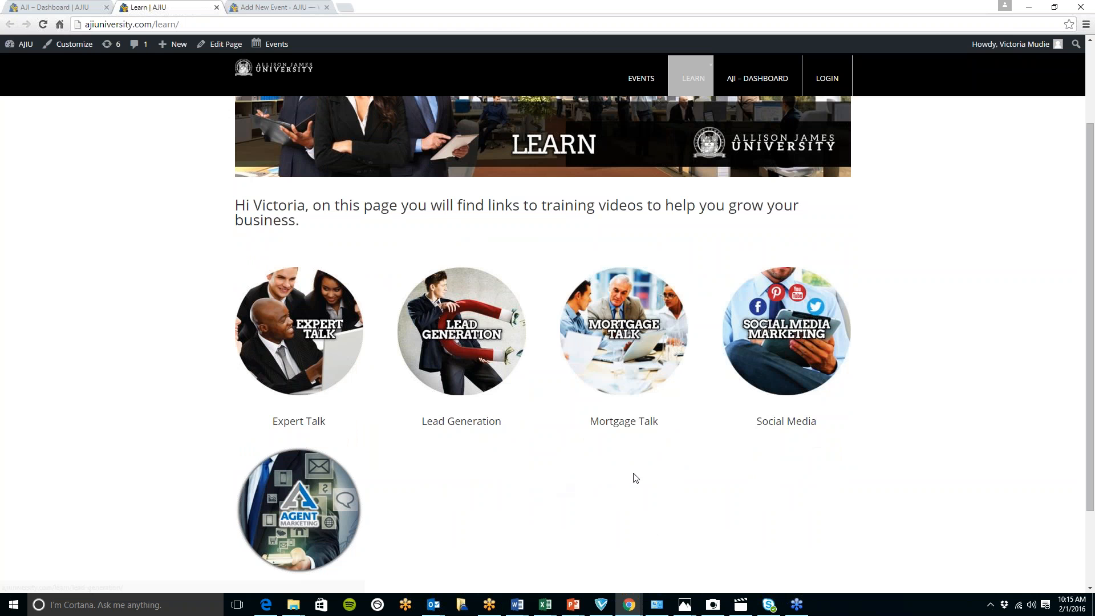
scroll(787, 442, "down", 1)
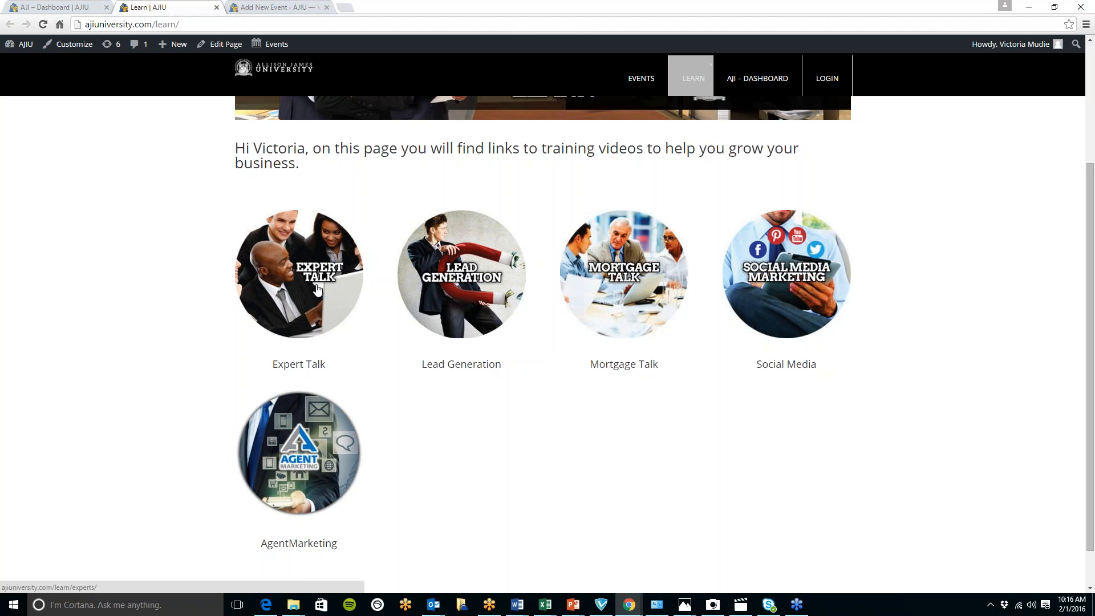
left_click(318, 289)
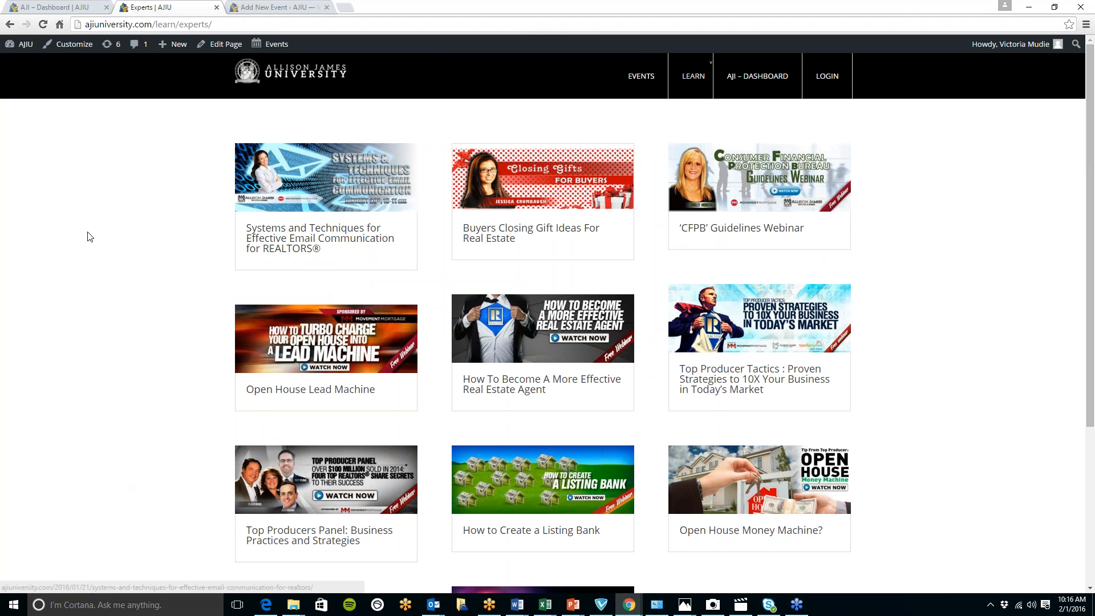
left_click(10, 24)
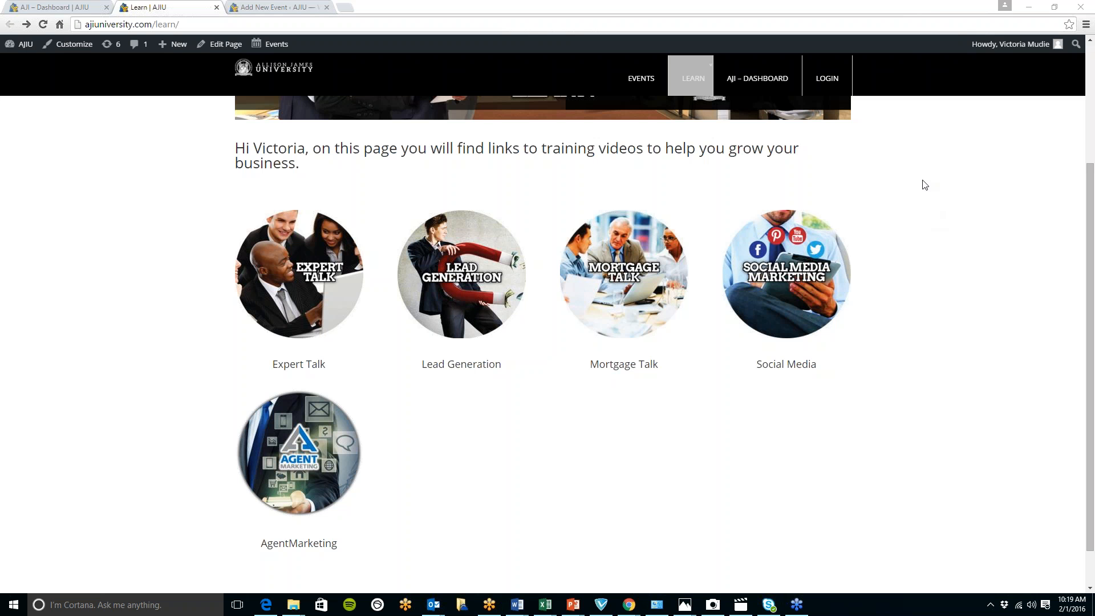
left_click(765, 91)
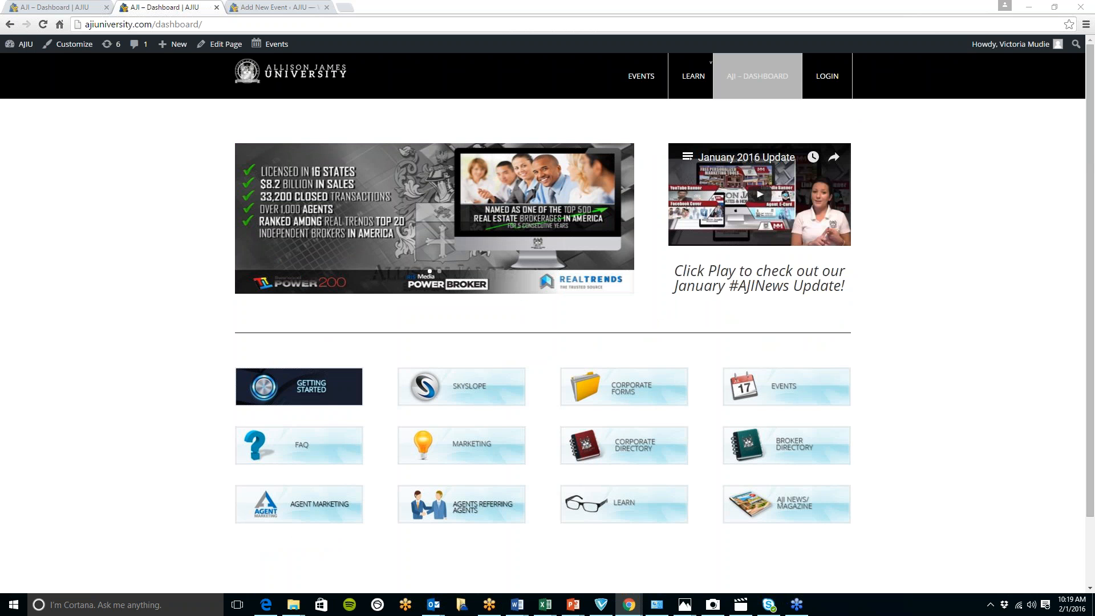
- Switch to the SkySlope transaction for 1234 Enchanted Way and examine its commission details down to the disbursement information
left_click_drag(1094, 85, 203, 16)
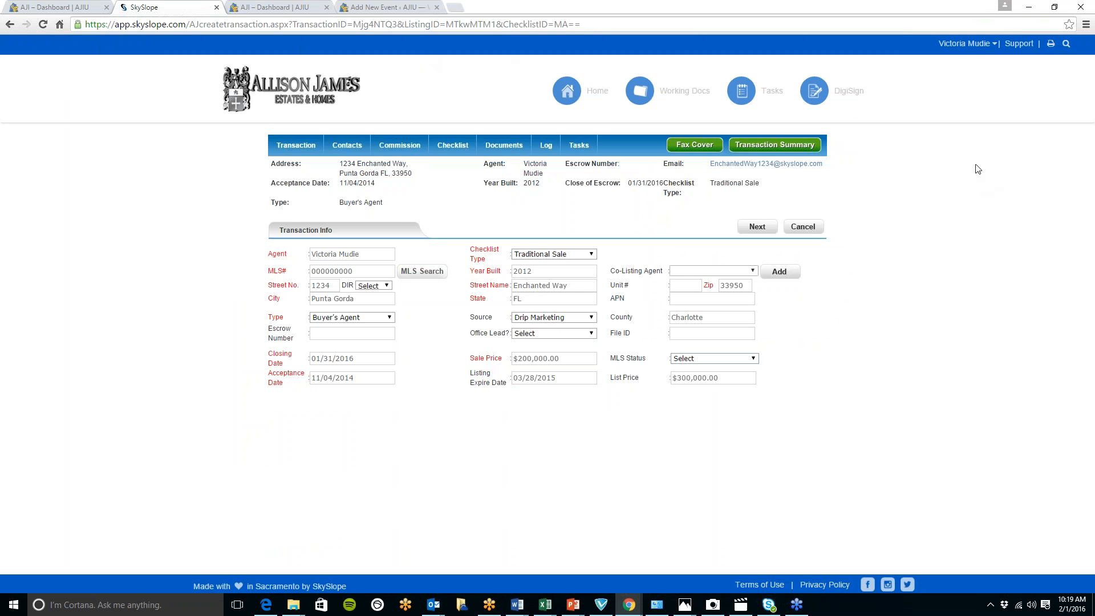
left_click(408, 154)
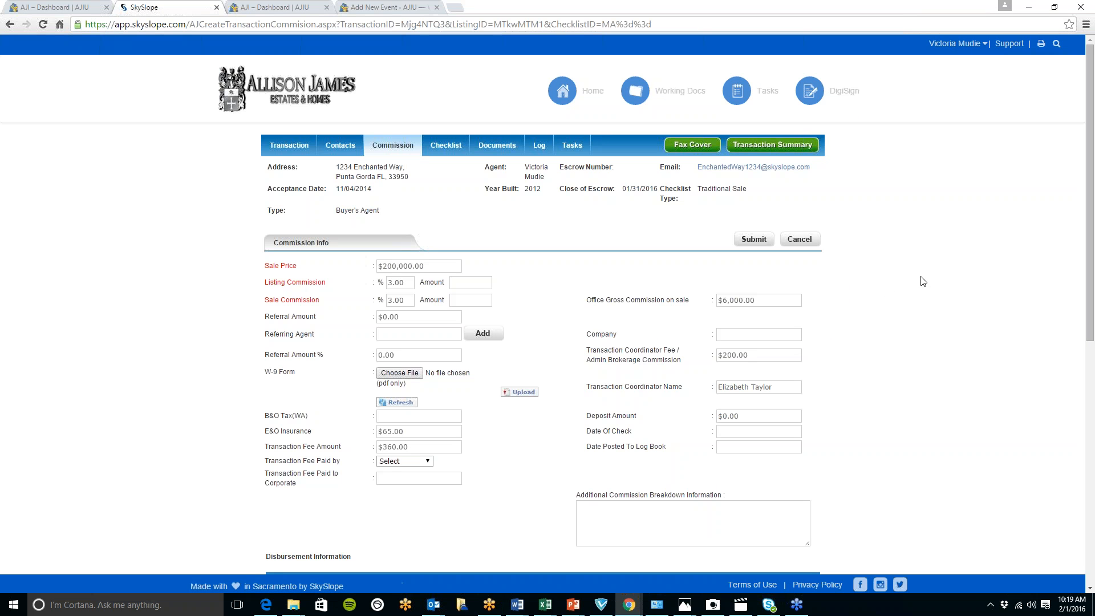
scroll(921, 264, "down", 1)
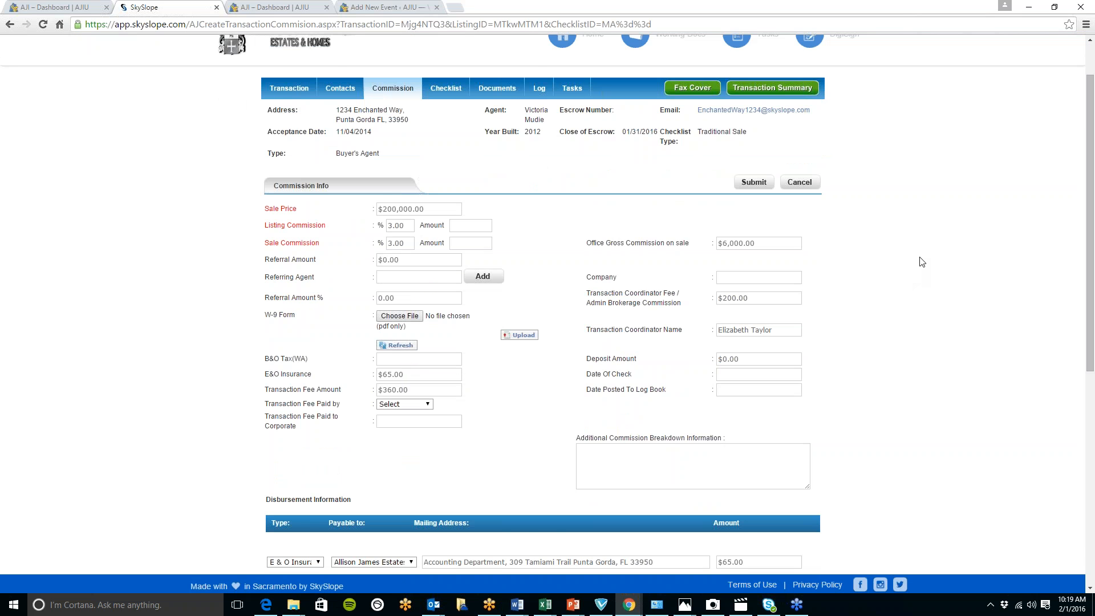
scroll(924, 265, "down", 1)
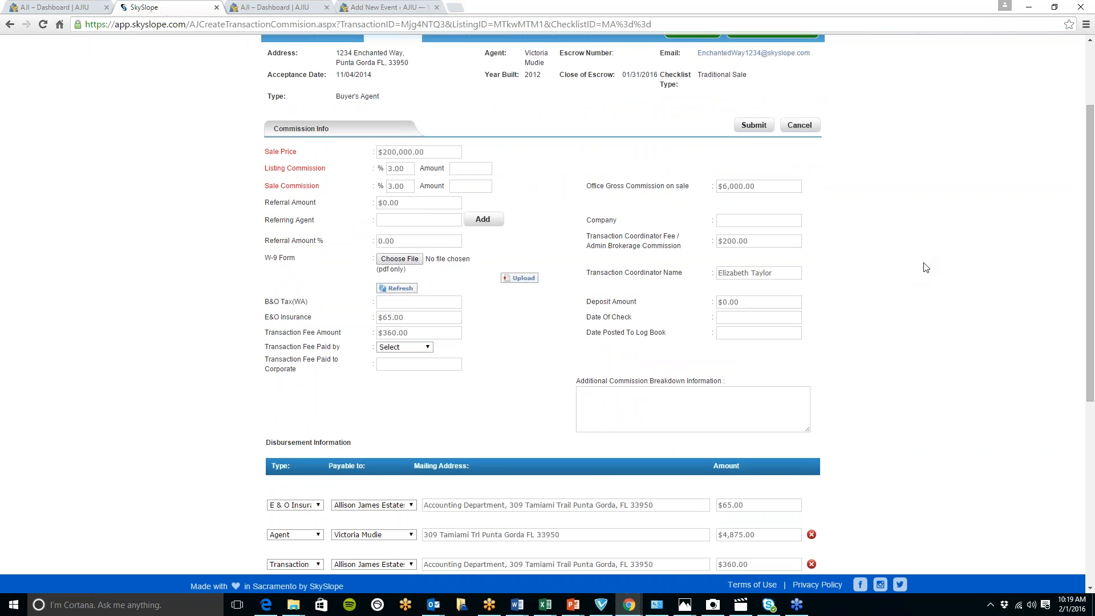
scroll(929, 273, "down", 4)
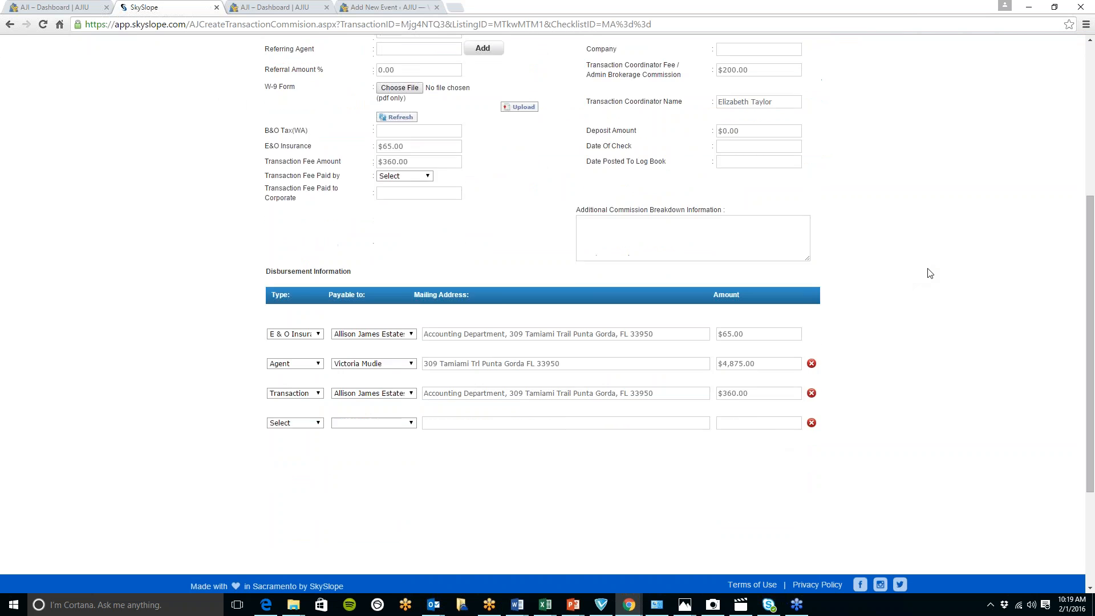
scroll(930, 273, "down", 1)
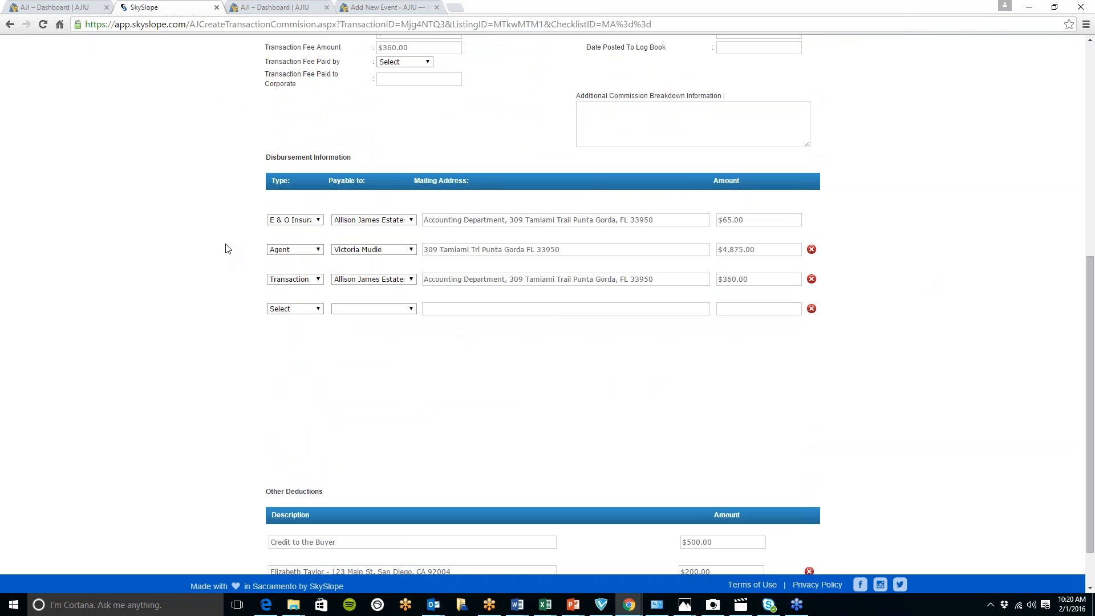
- Choose E & O Insurance as the type of the first disbursement row and Transaction Fee for the third
left_click(318, 221)
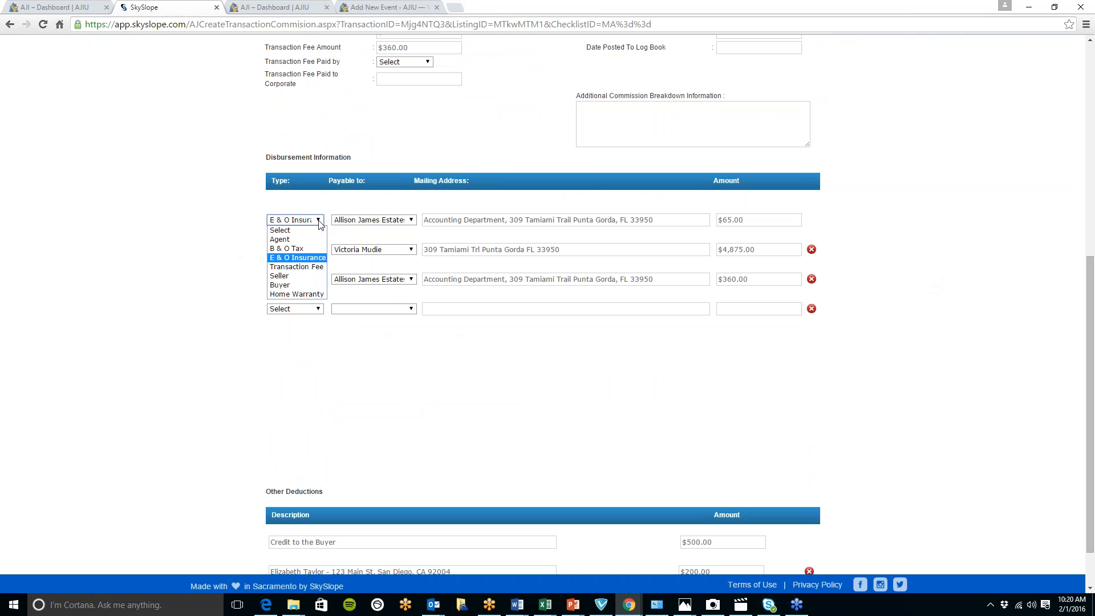
left_click(306, 261)
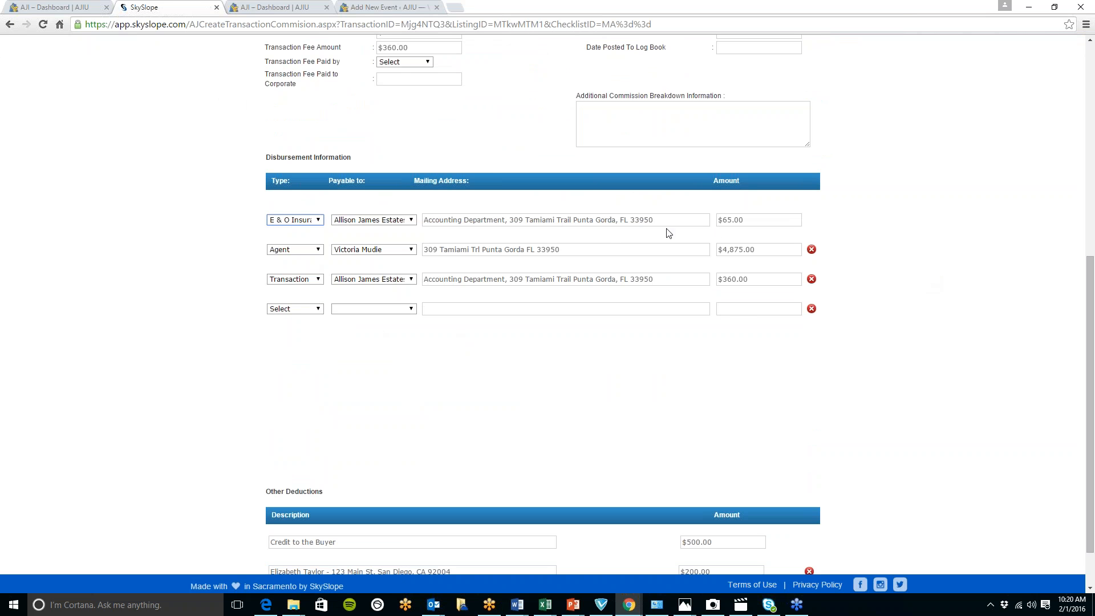
left_click(318, 279)
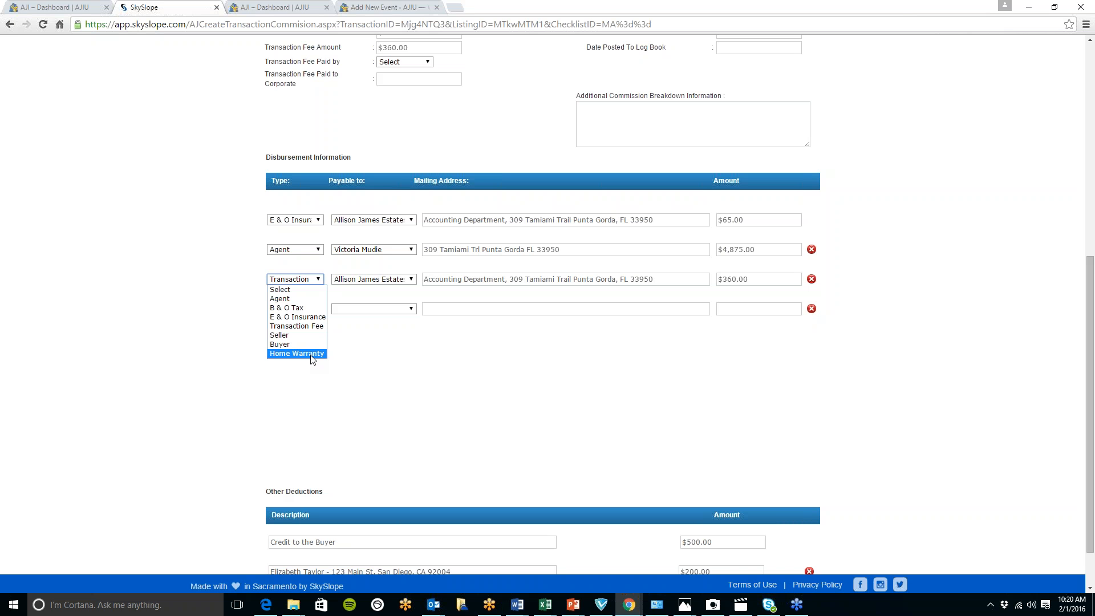
left_click(314, 326)
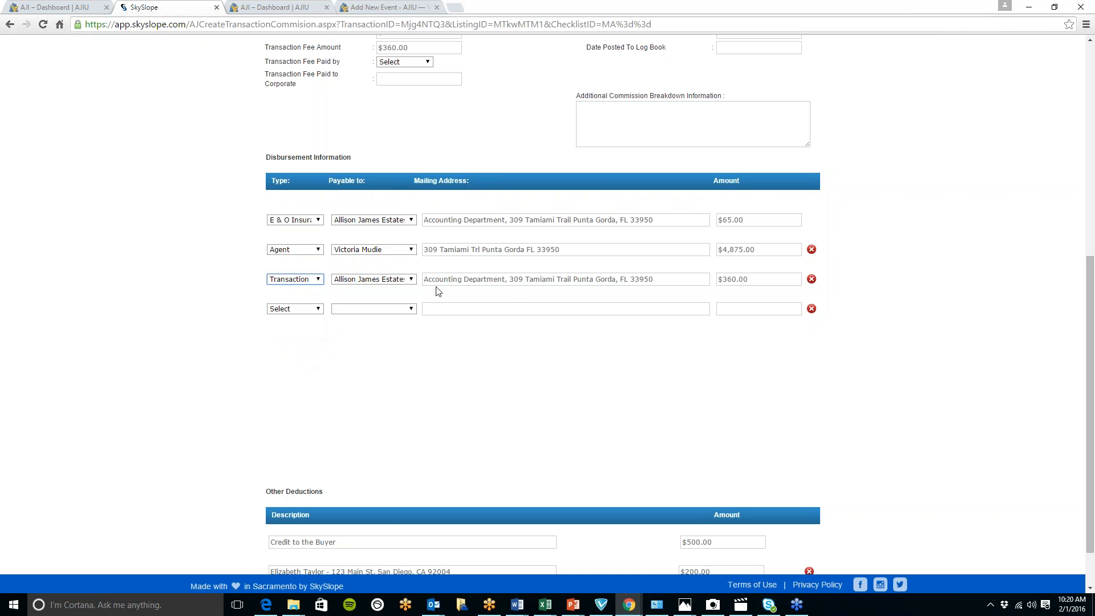
- Set the second disbursement row's type to Agent with the transaction's agent as payee, and check its mailing address field
left_click(318, 250)
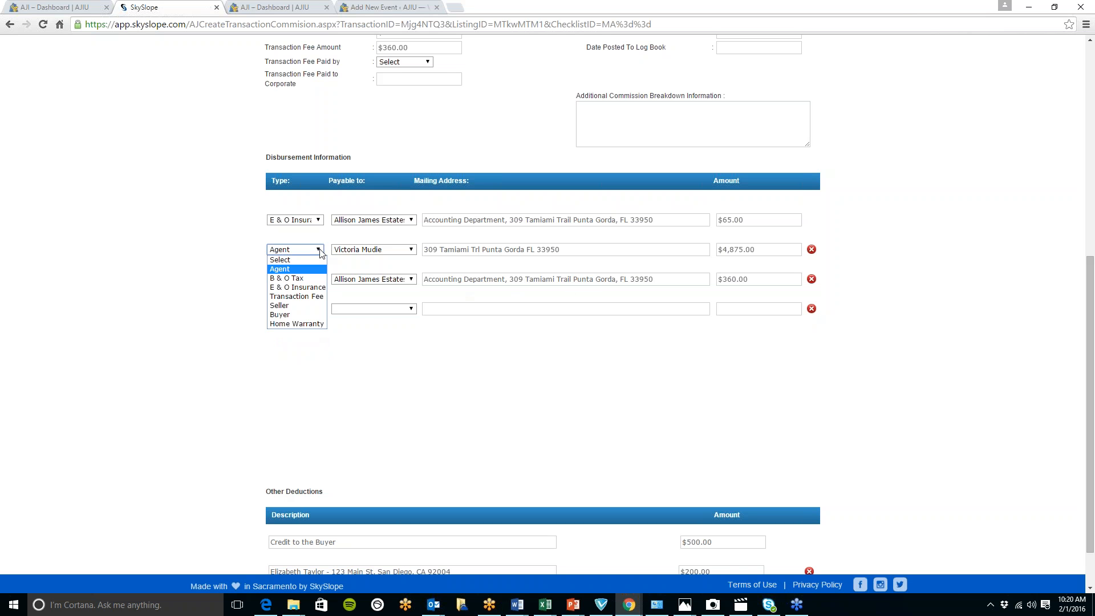
left_click(292, 270)
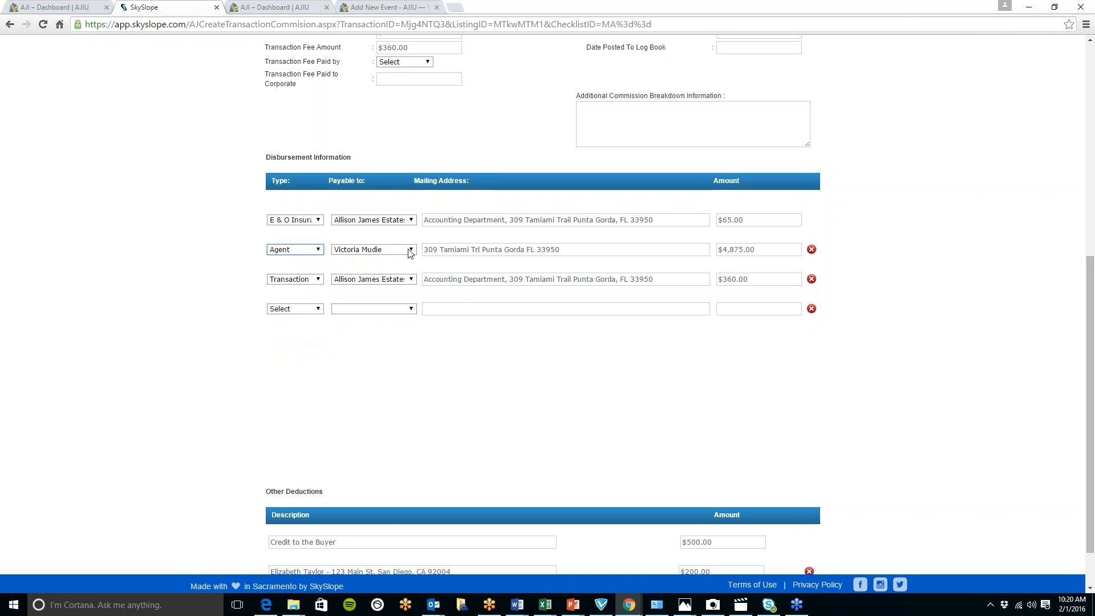
left_click(412, 250)
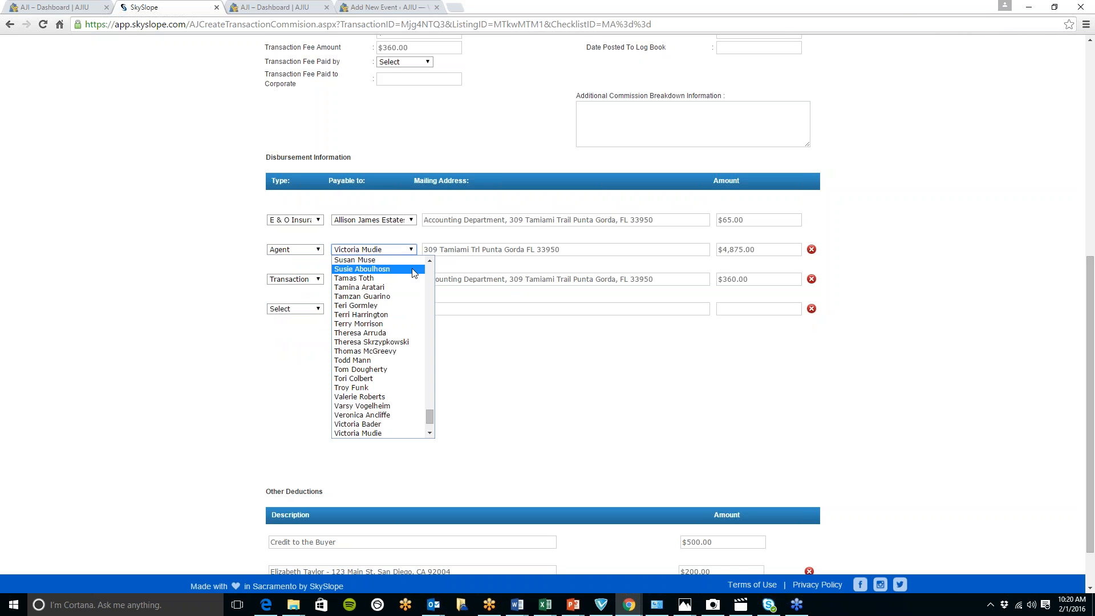
left_click(385, 434)
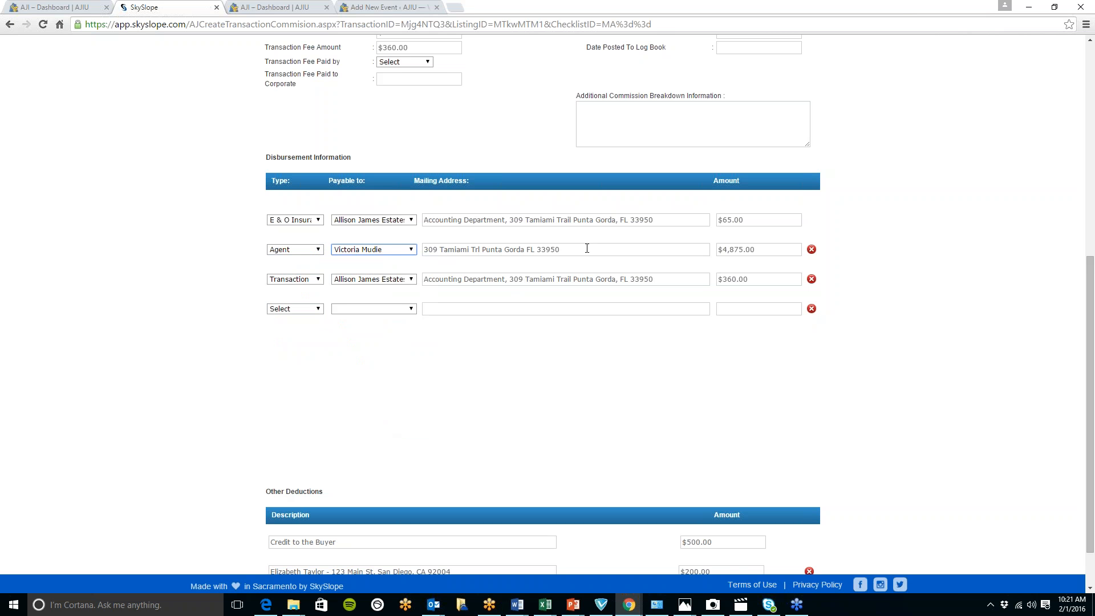
left_click(587, 248)
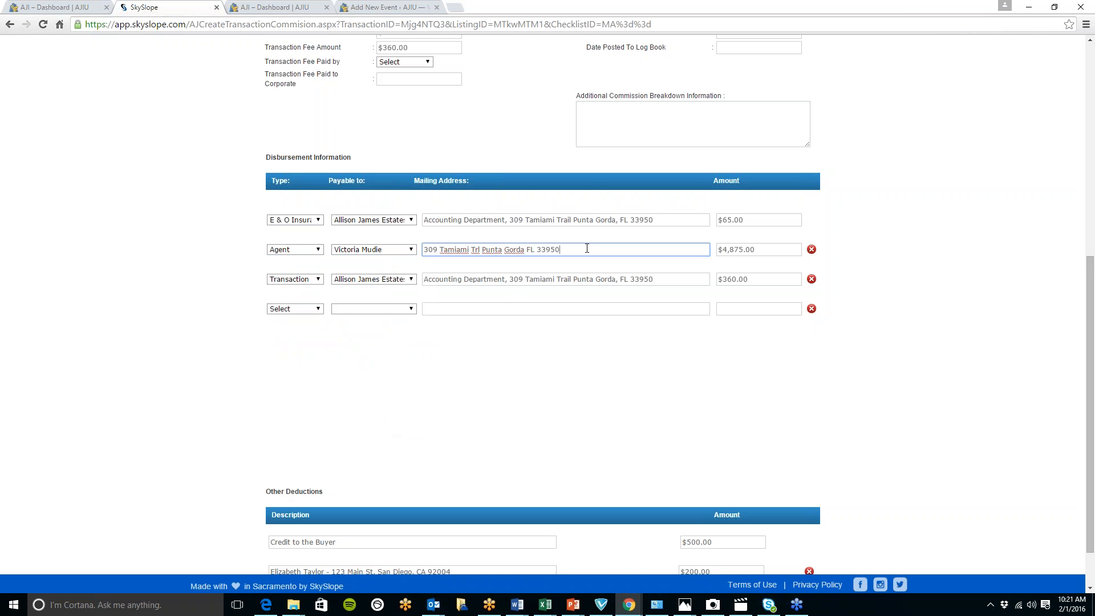
left_click(616, 248)
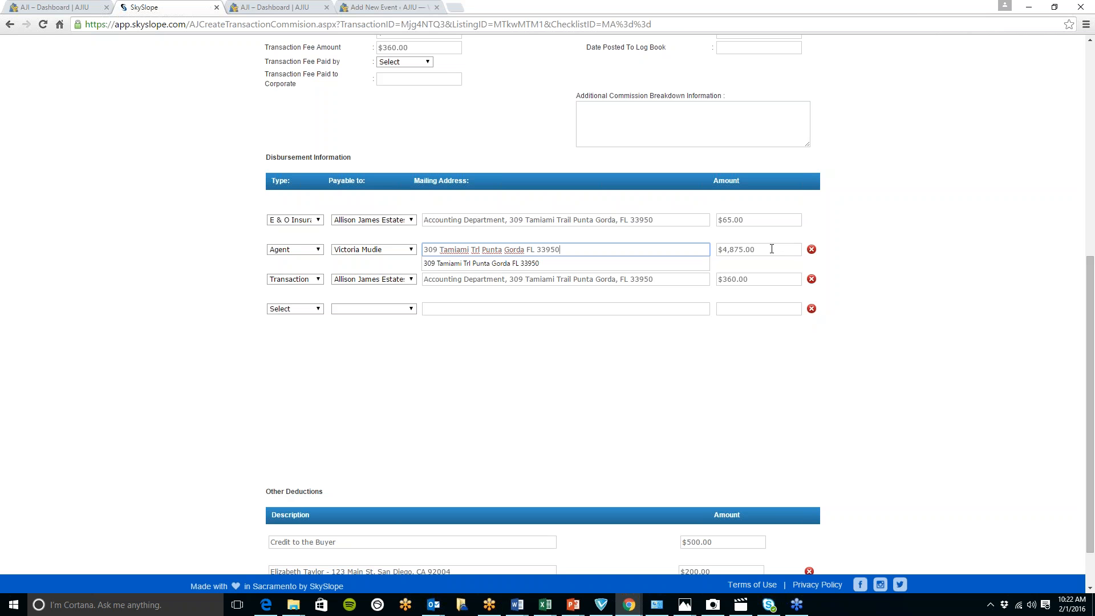
left_click(929, 154)
- Go to the SkySlope home page, start a new listing, and check the options available for the listing type
scroll(970, 279, "up", 7)
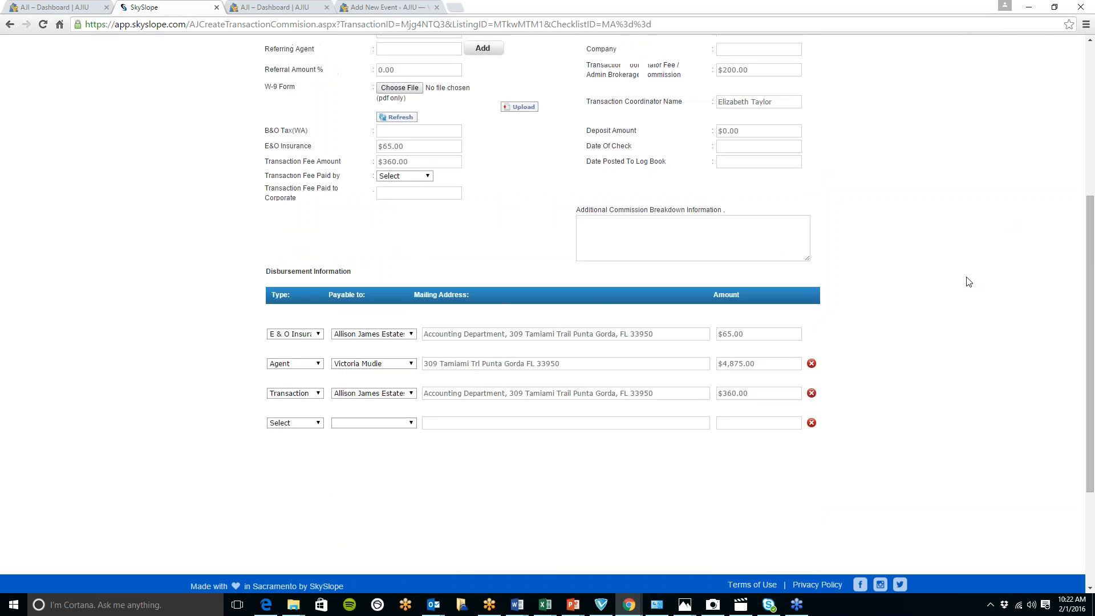
left_click(320, 95)
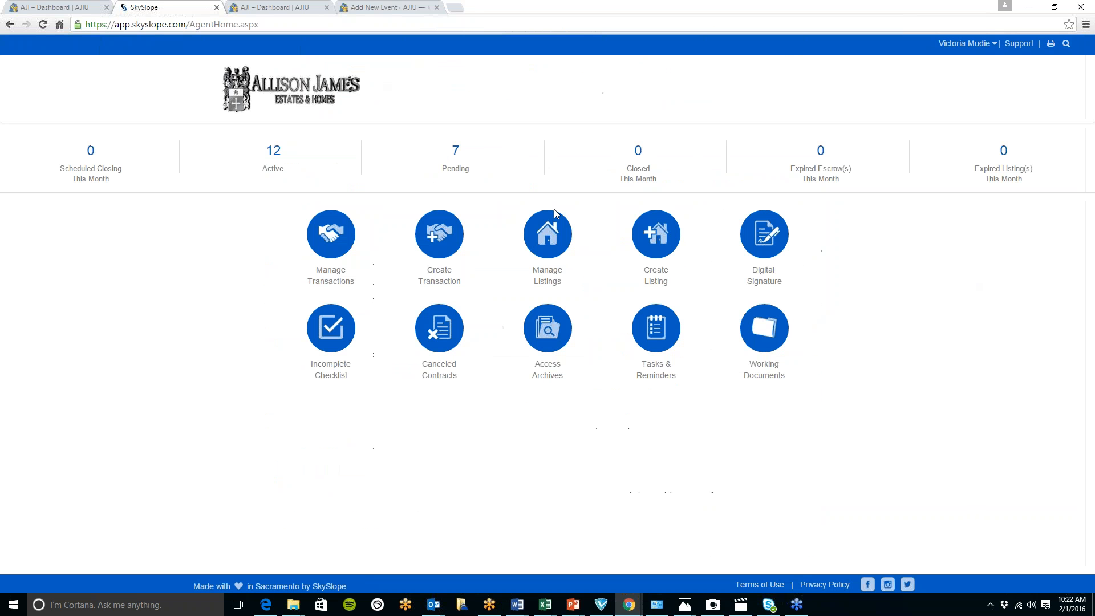
left_click(664, 242)
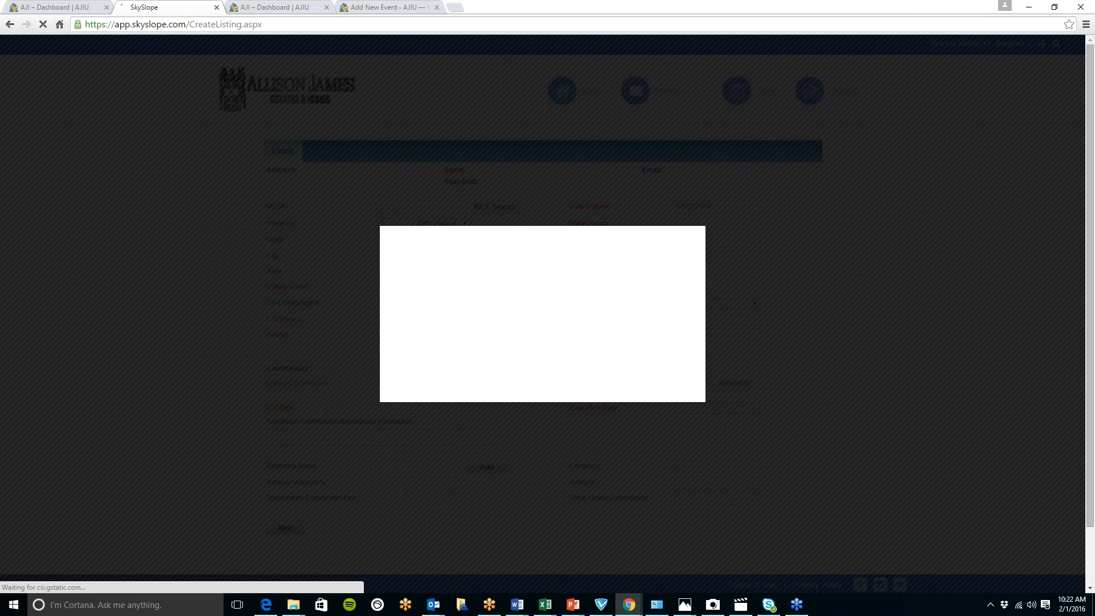
left_click(700, 238)
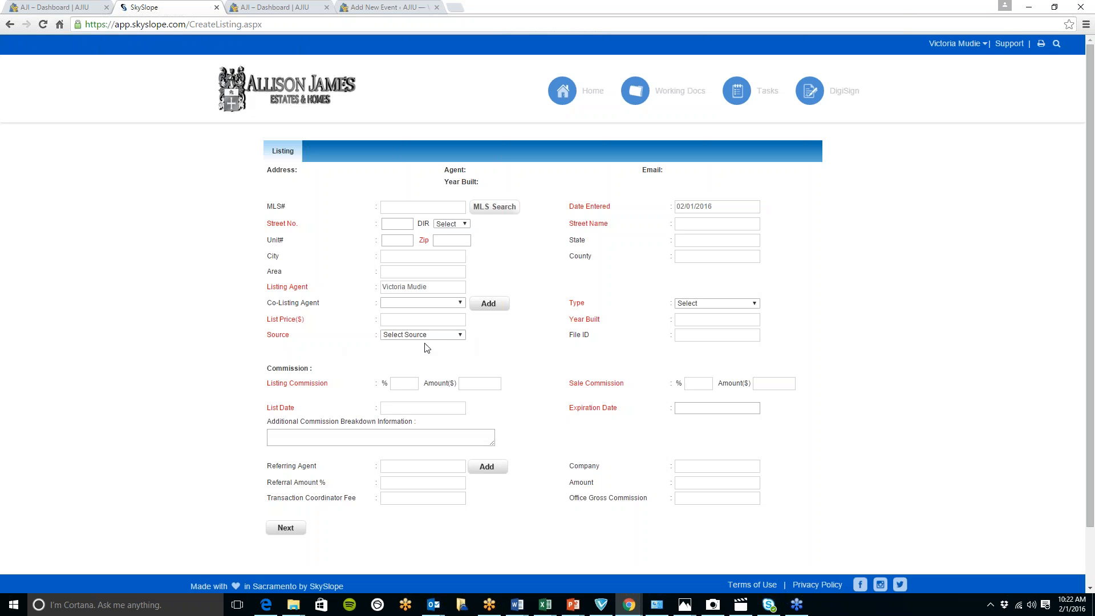
left_click(756, 304)
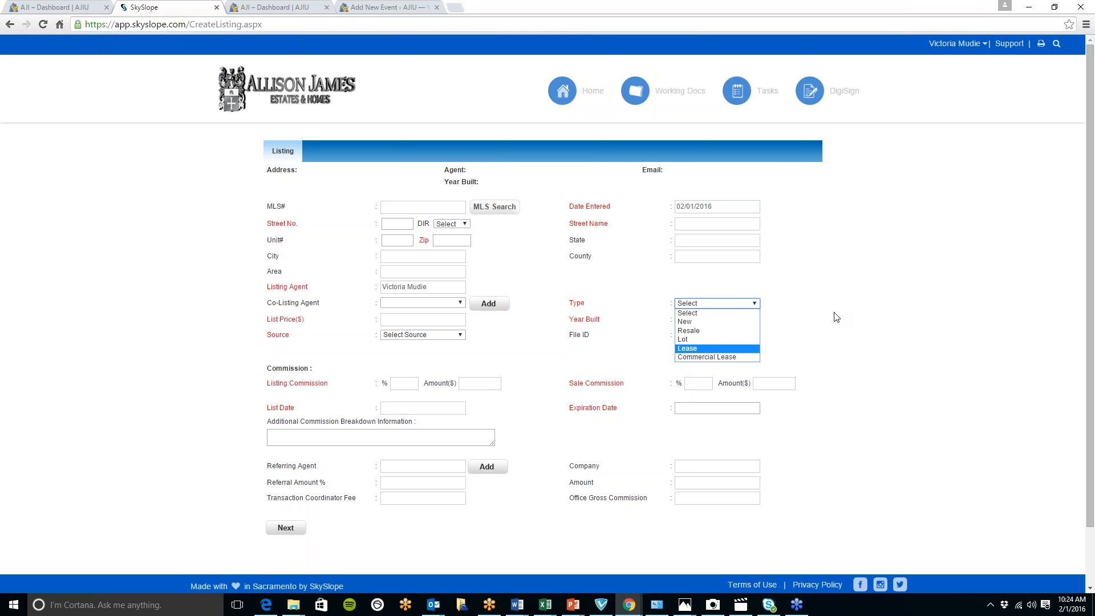
left_click(881, 285)
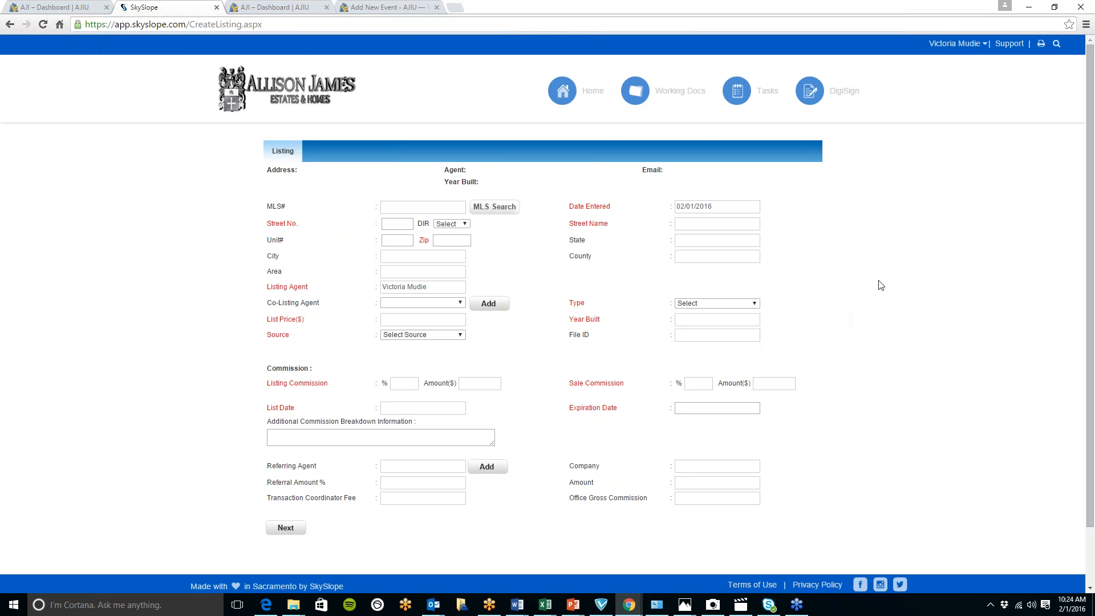